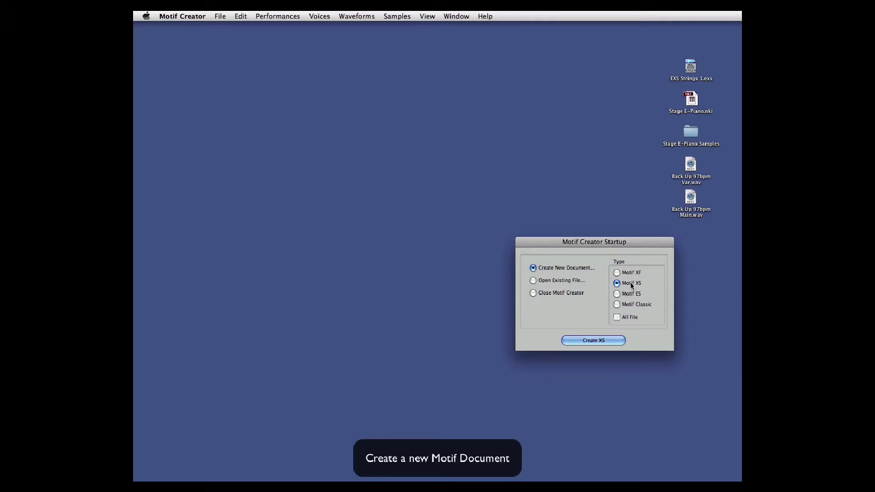
Step: Create a new Motif XS document with Create XS and move its window up and left
left_click(602, 339)
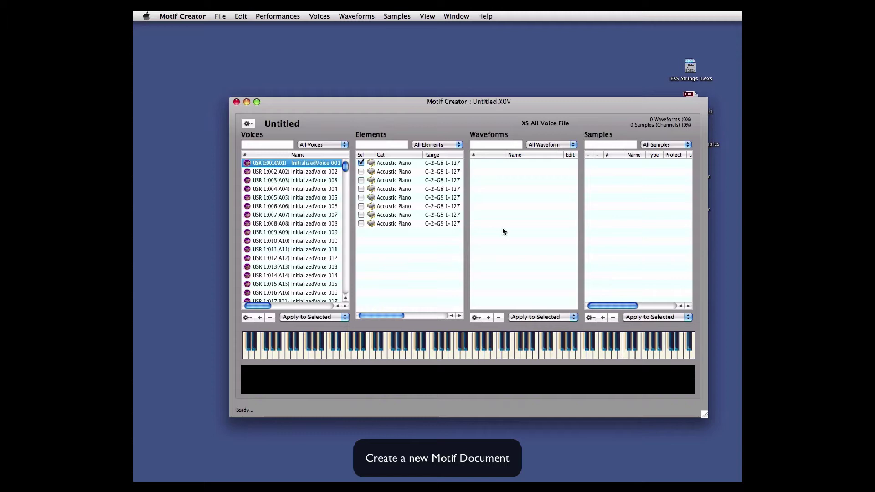
left_click_drag(382, 101, 304, 35)
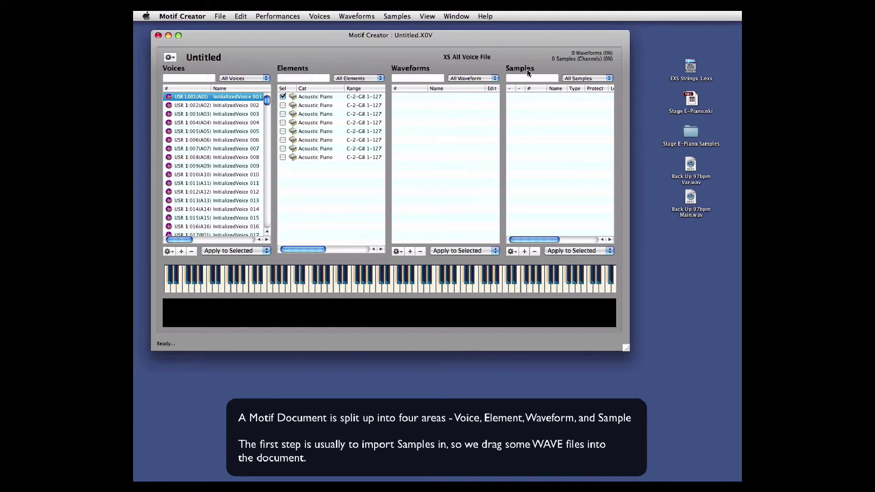
Step: Import Back Up 97bpm Main.wav and Var.wav as samples and view each sample's waveform
mouse_move(711, 231)
left_mouse_down()
mouse_move(690, 165)
mouse_move(545, 122)
left_mouse_up()
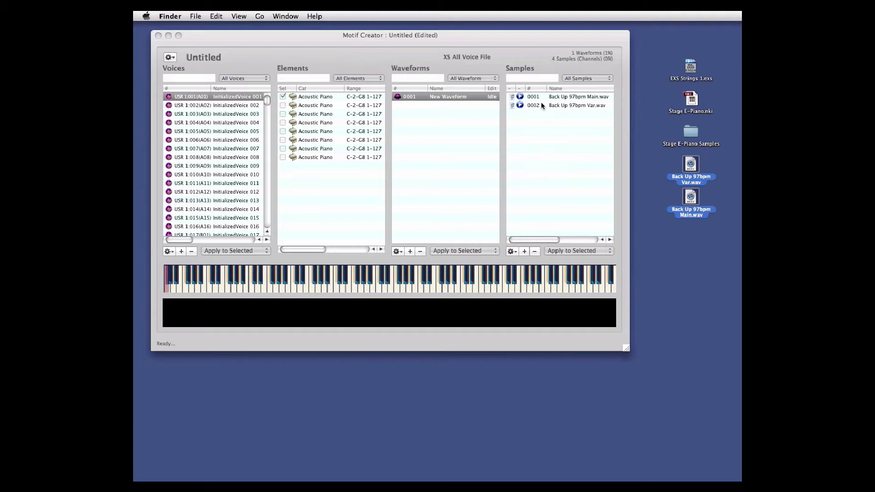
left_click(550, 100)
left_click(567, 96)
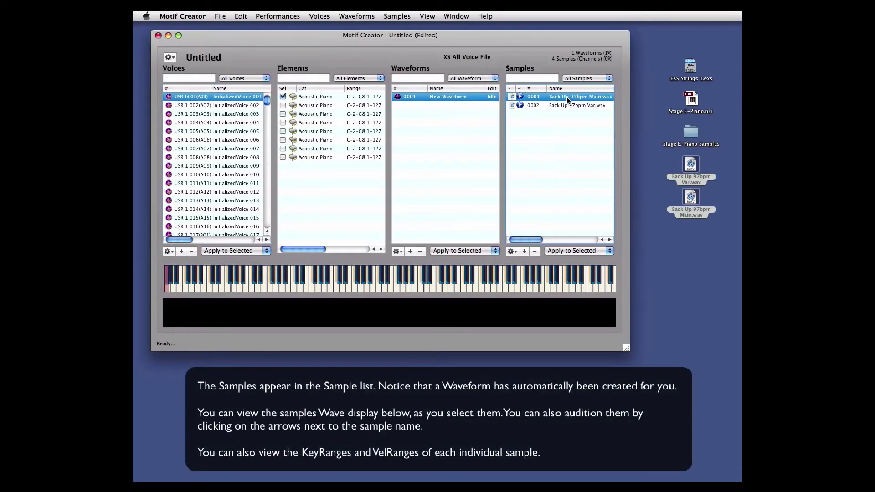
left_click(556, 105)
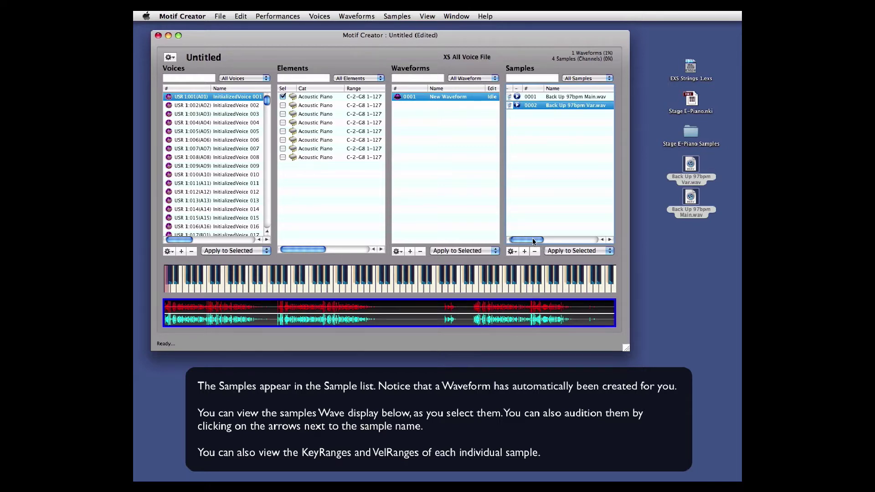
left_click_drag(527, 239, 595, 237)
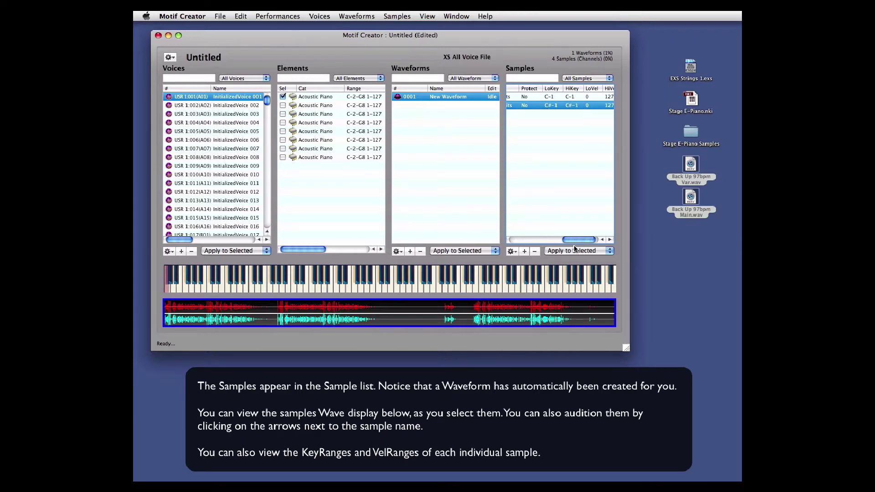
left_click_drag(578, 239, 511, 241)
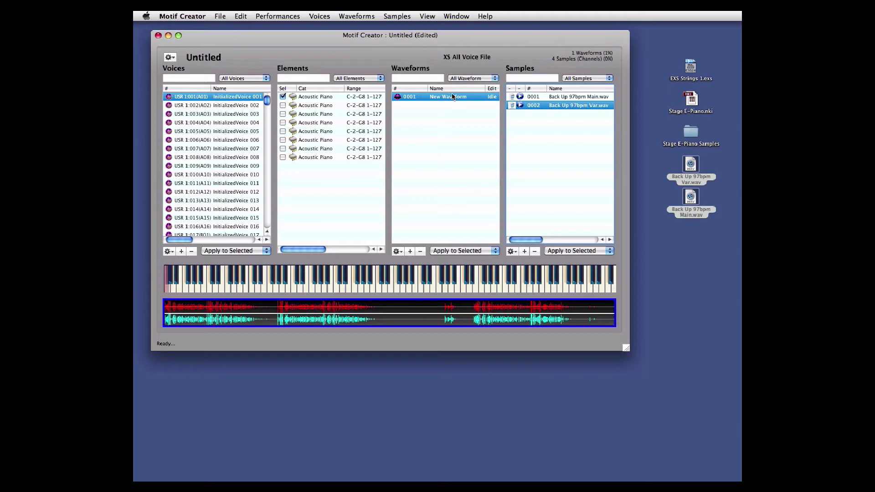
Step: Rename New Waveform to 'My Test Wave' and the first voice to 'Test Voice'
left_click(445, 97)
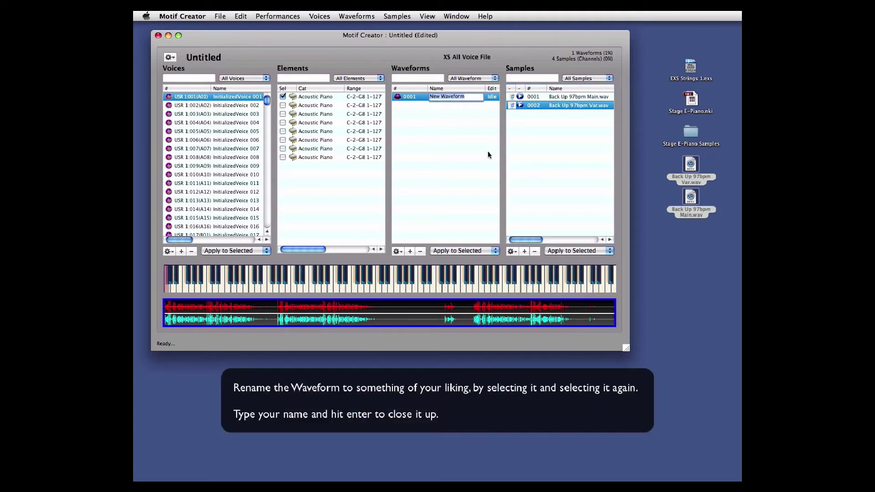
type("My")
type(" Test Wa")
key("Return")
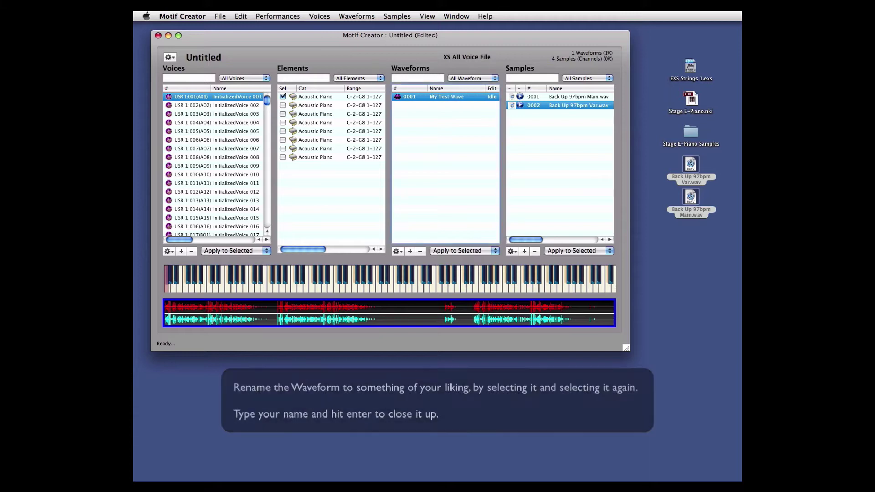
double_click(225, 98)
type("Test Voice")
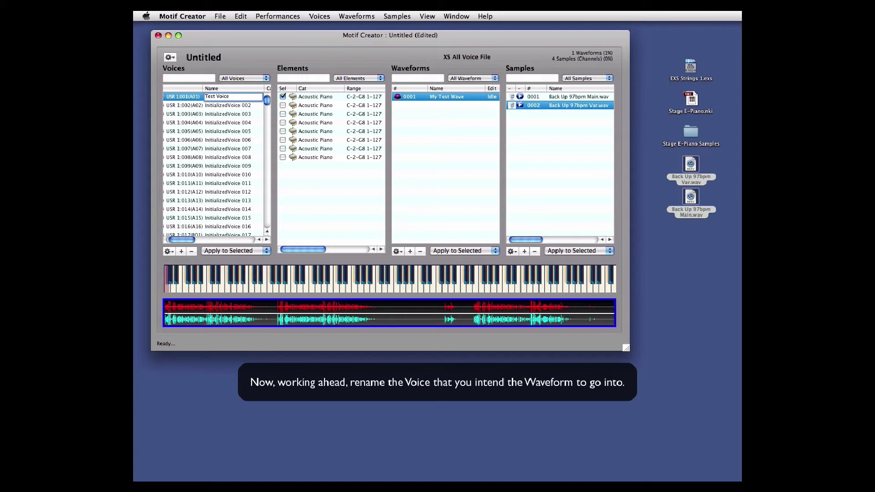
key("Return")
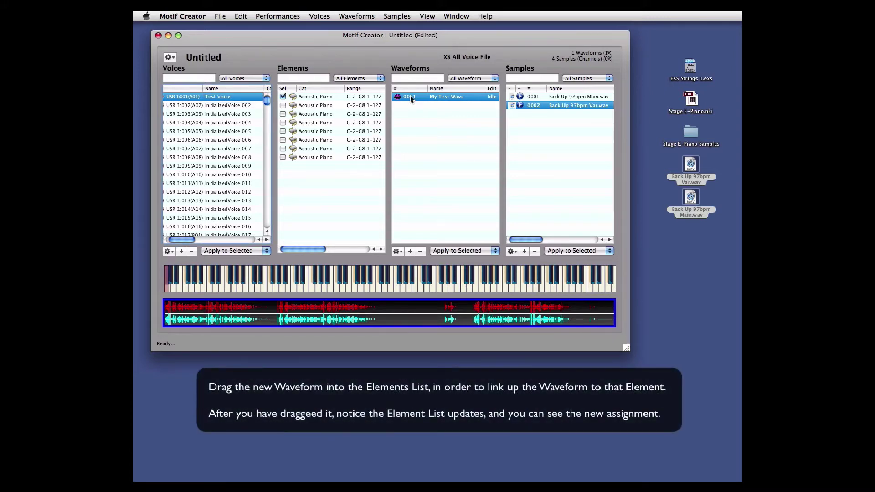
Step: Put My Test Wave on Test Voice's first element and retitle the Untitled document 'Test File'
left_click_drag(411, 98, 321, 99)
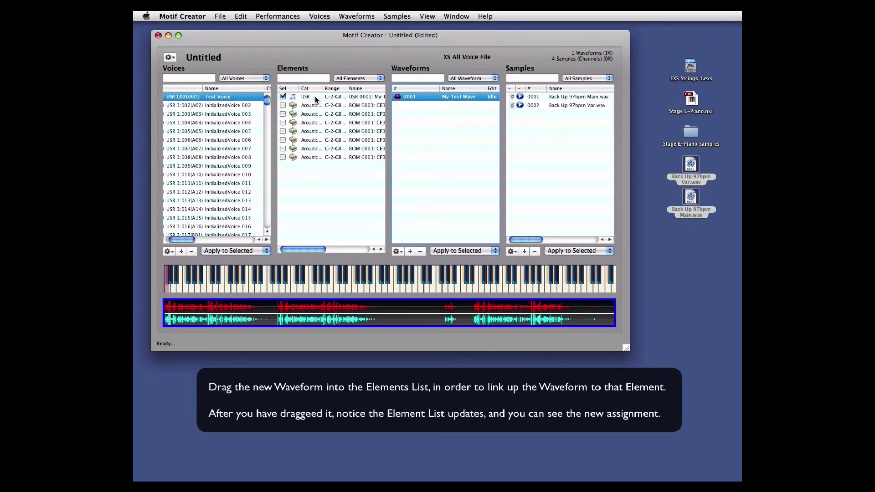
left_click_drag(307, 250, 285, 251)
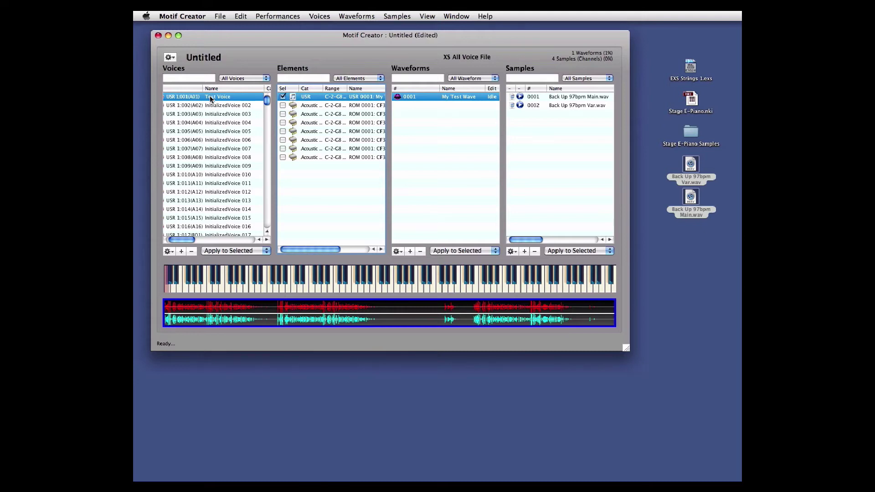
left_click(204, 57)
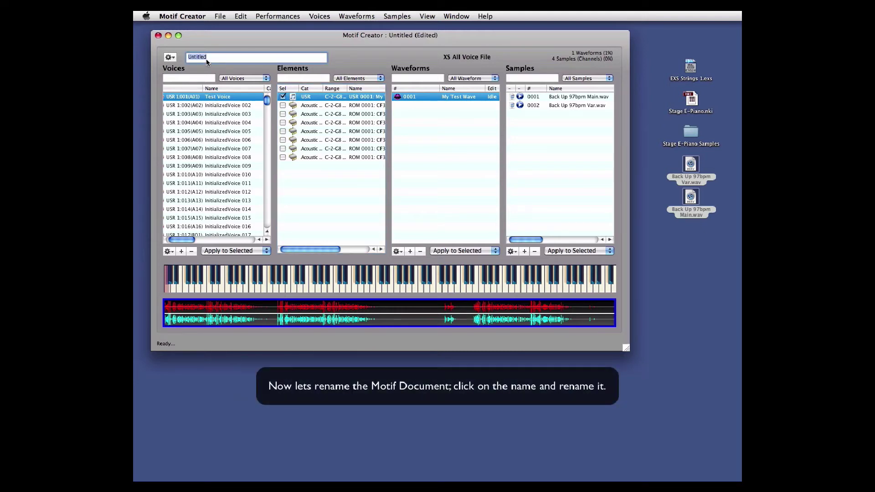
type("Test F")
key("Return")
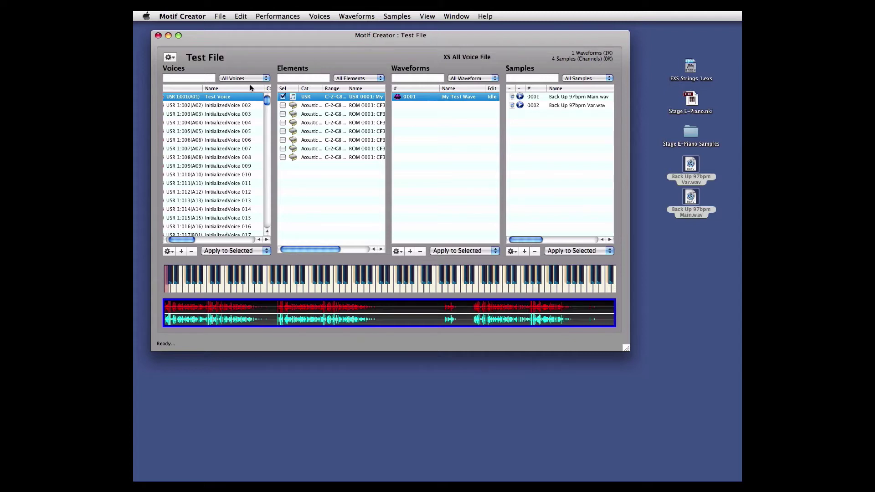
Step: Save the document to the Desktop as Test File.X0V and dismiss the completion message
left_click(220, 16)
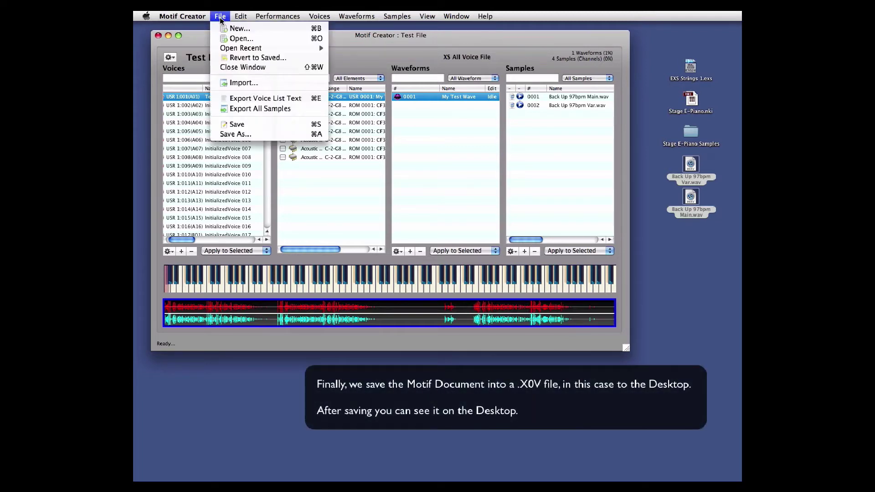
left_click(257, 136)
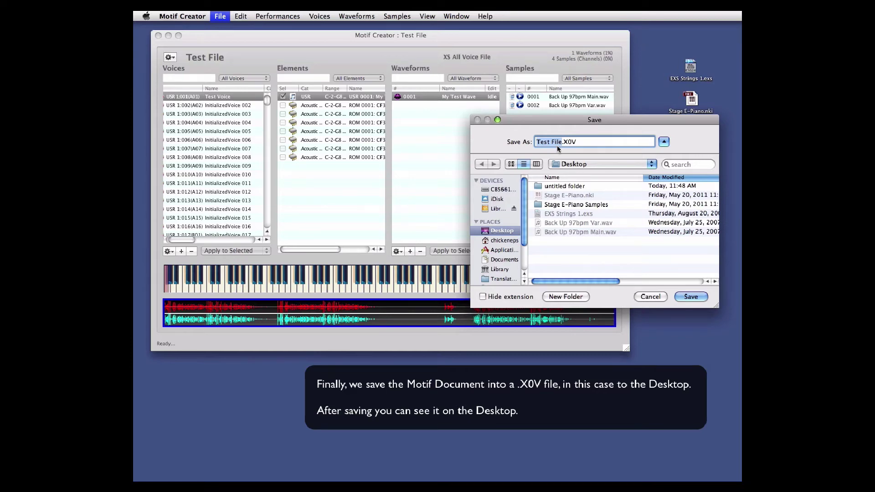
left_click(690, 296)
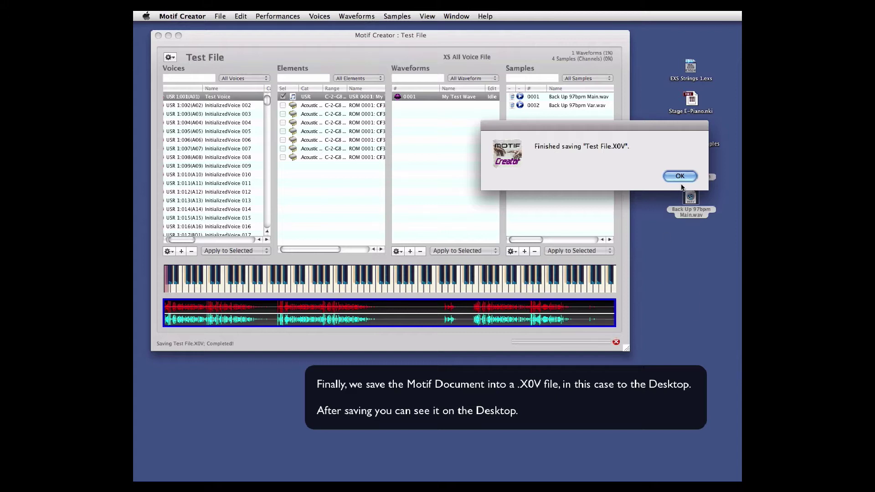
left_click(680, 177)
Step: Line up the new Test File icons on the desktop and return to Motif Creator
left_click(691, 199)
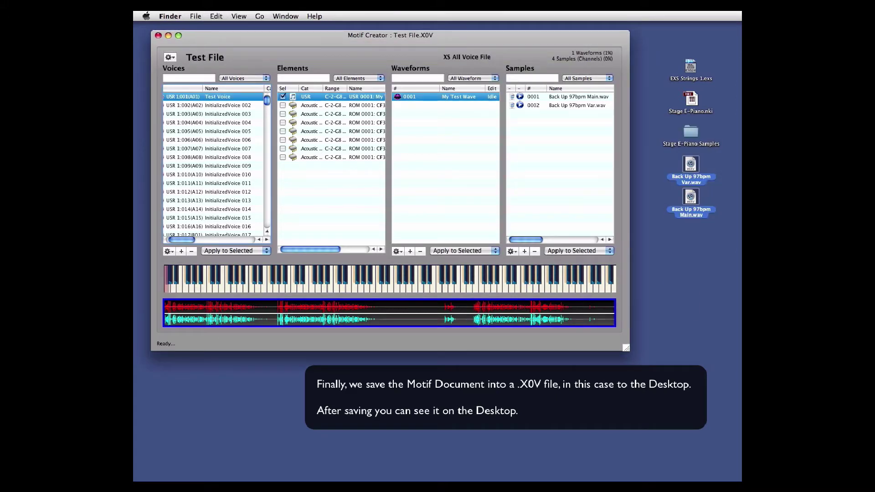
left_click_drag(721, 293, 691, 277)
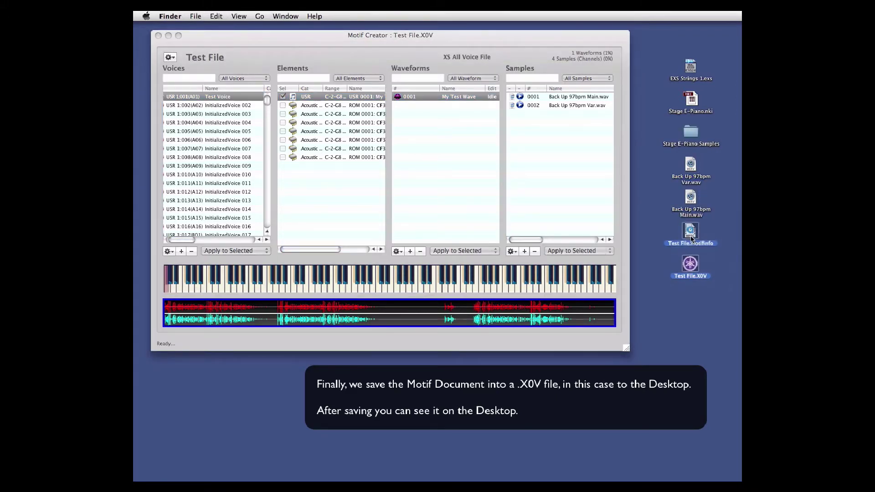
left_click(265, 44)
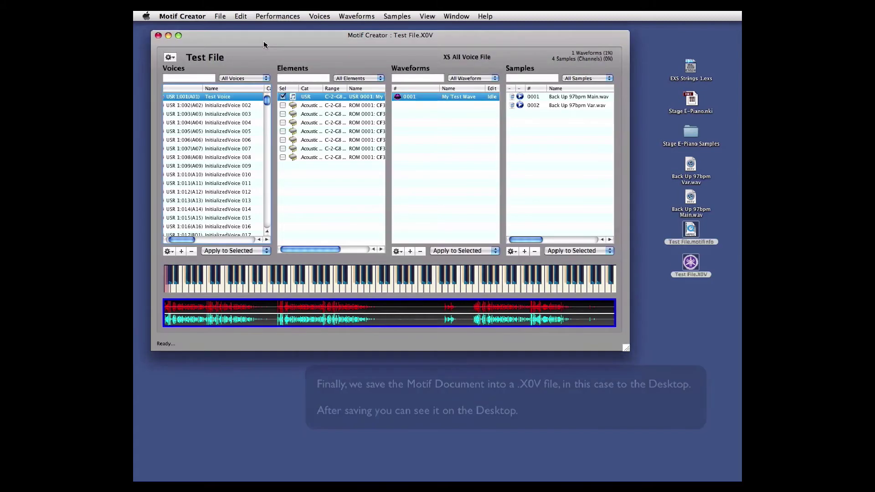
Step: Close the Test File window and quit Motif Creator
left_click(158, 35)
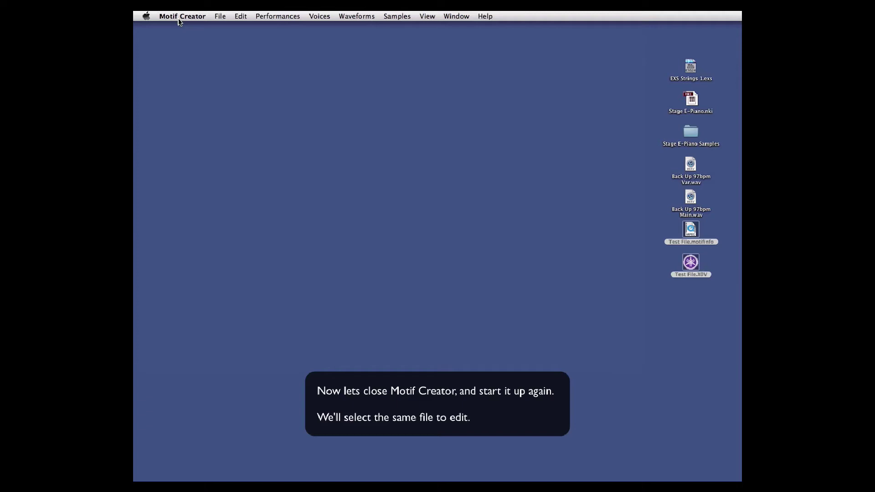
left_click(183, 15)
left_click(200, 106)
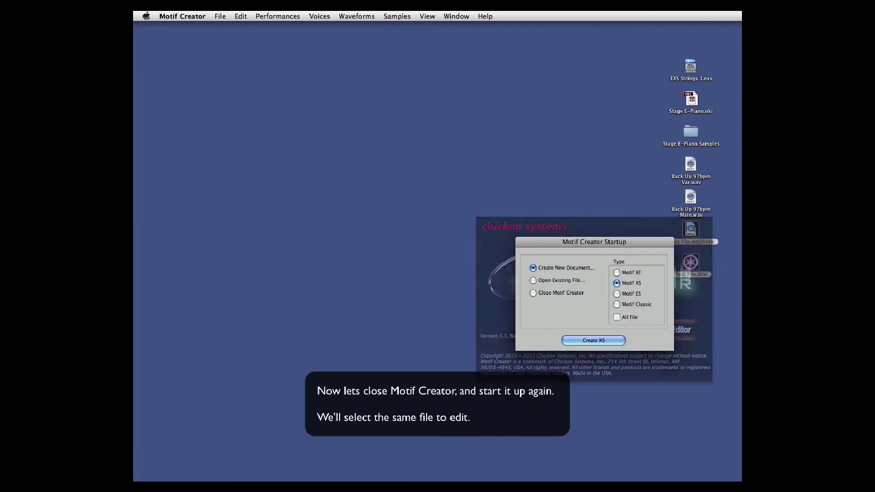
Step: Reopen Test File.X0V via Open Existing File and move its window up and left
left_click(533, 280)
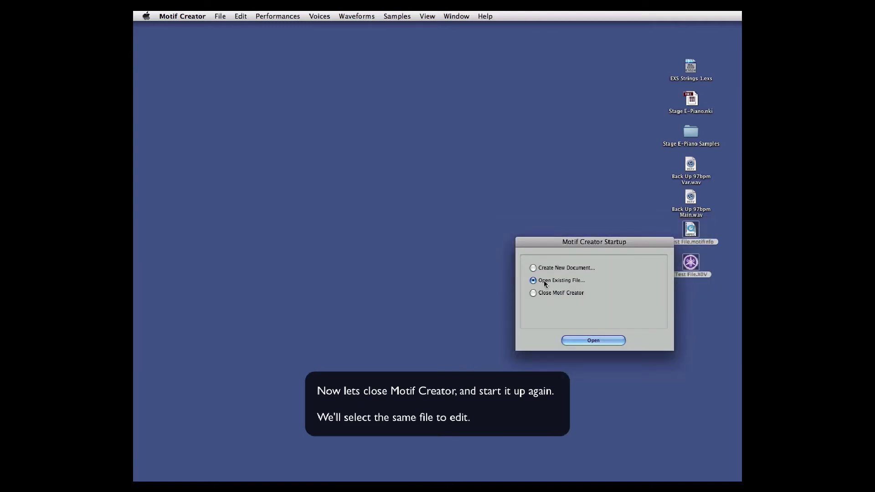
left_click(596, 344)
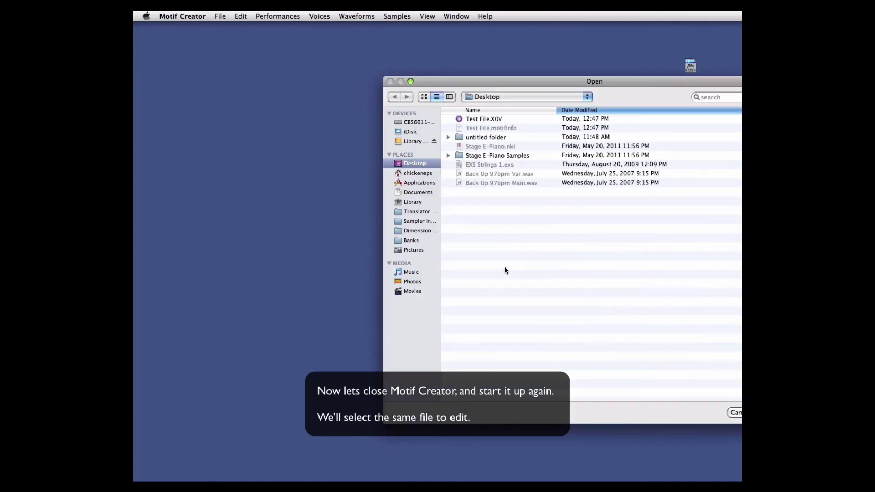
double_click(474, 121)
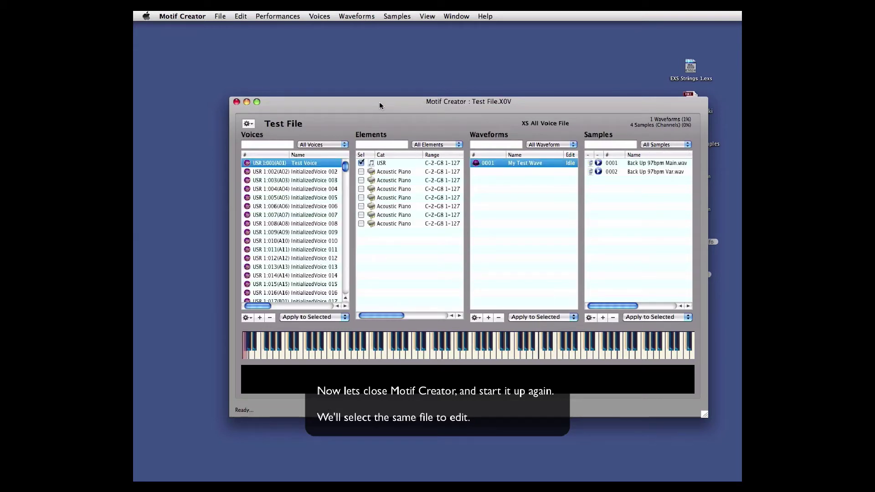
mouse_move(380, 102)
left_mouse_down()
mouse_move(308, 52)
mouse_move(307, 36)
left_mouse_up()
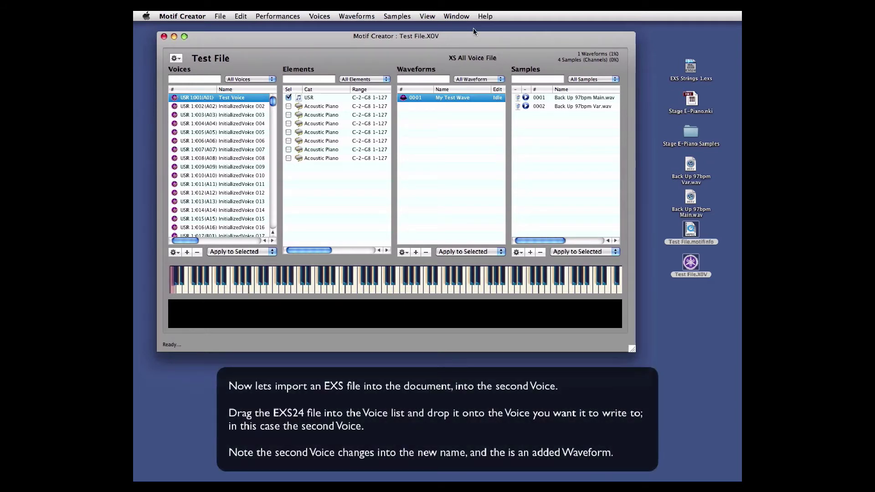
Step: Import EXS Strings 1 into the second voice and preview Samples 8 and 4 of its waveform
mouse_move(691, 68)
left_mouse_down()
mouse_move(520, 140)
mouse_move(250, 108)
left_mouse_up()
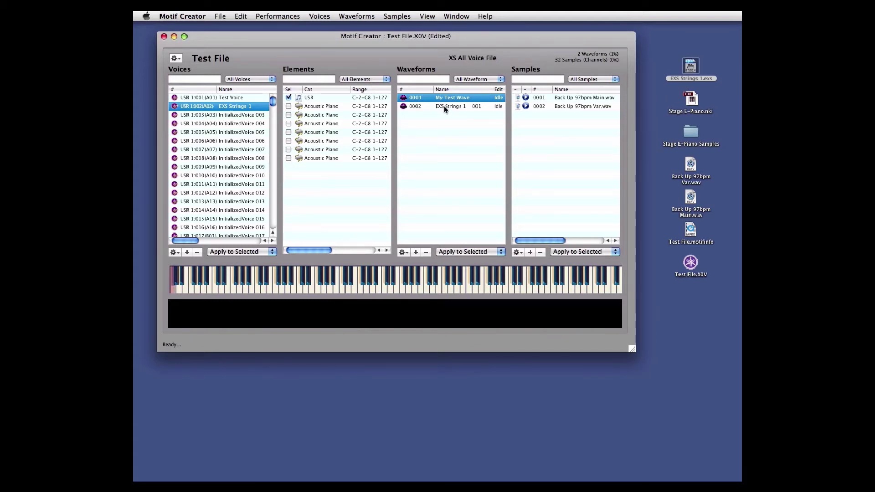
left_click(444, 105)
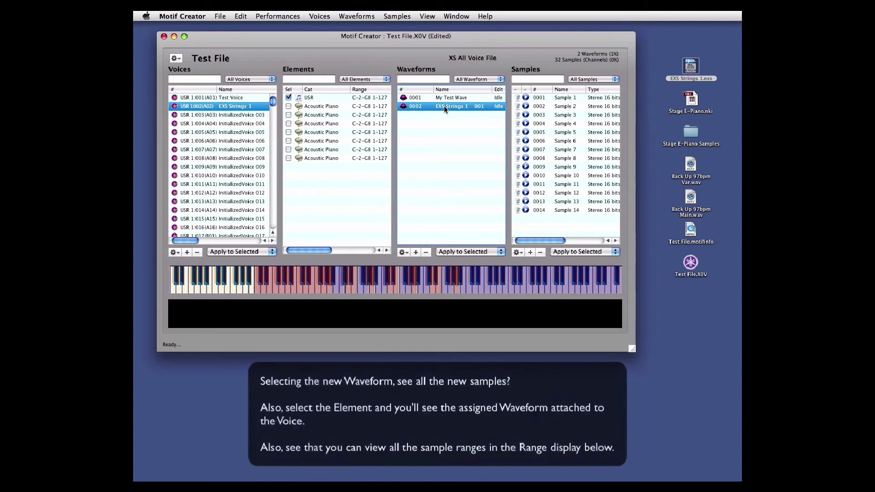
left_click(562, 158)
left_click(555, 124)
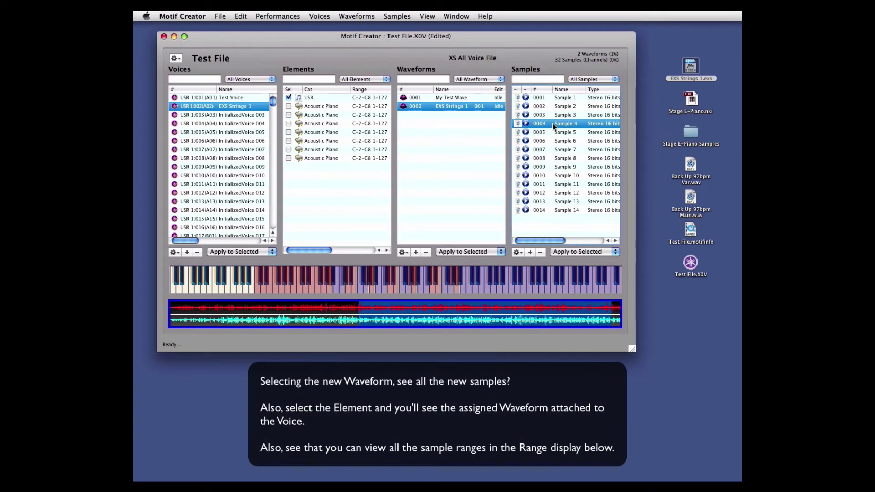
left_click(325, 98)
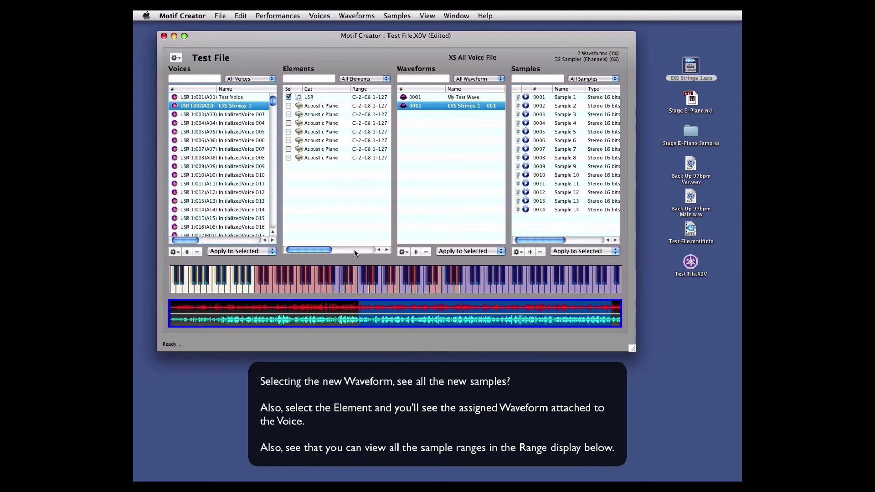
left_click_drag(312, 251, 353, 251)
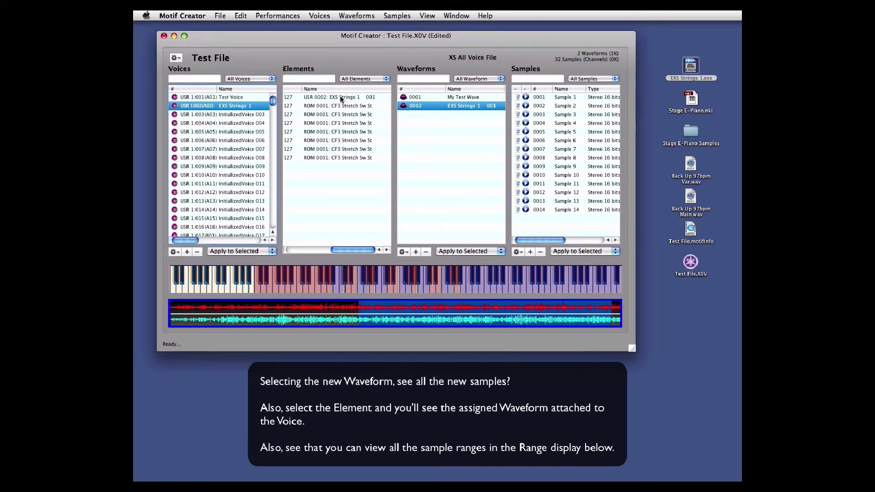
left_click(313, 251)
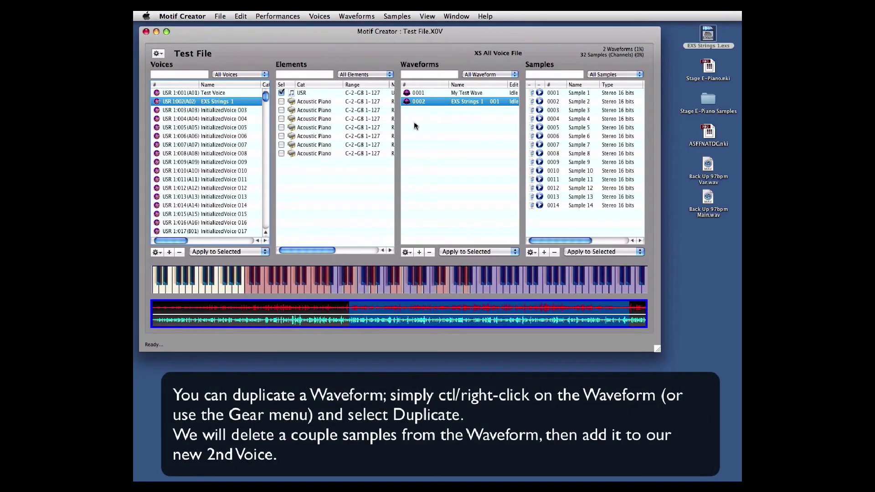
Step: Duplicate the EXS Strings 1 waveform from its right-click menu
left_click(407, 251)
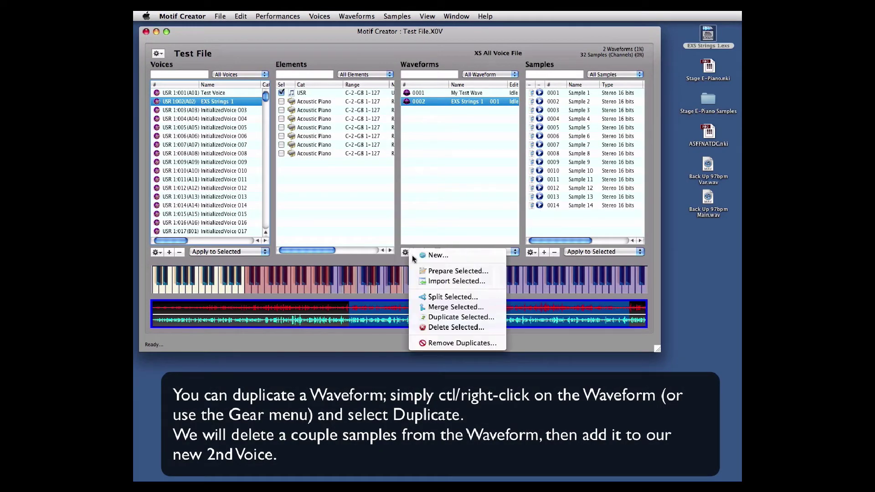
left_click(455, 206)
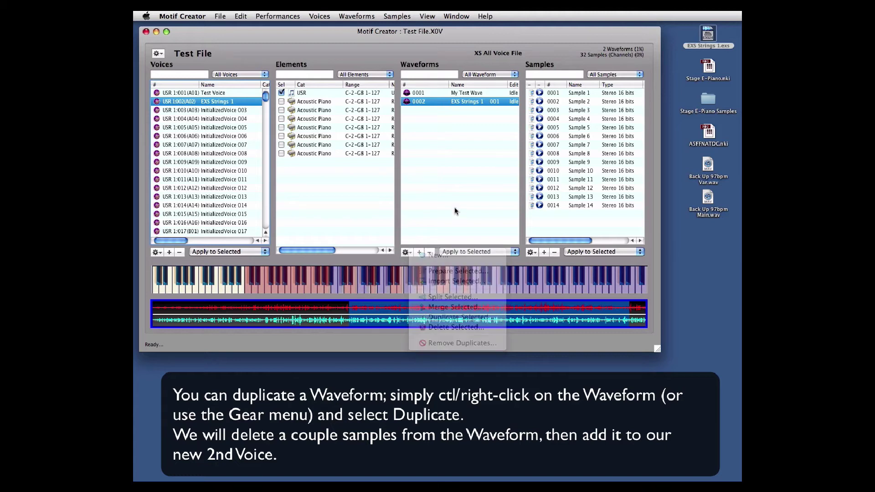
right_click(438, 105)
left_click(477, 169)
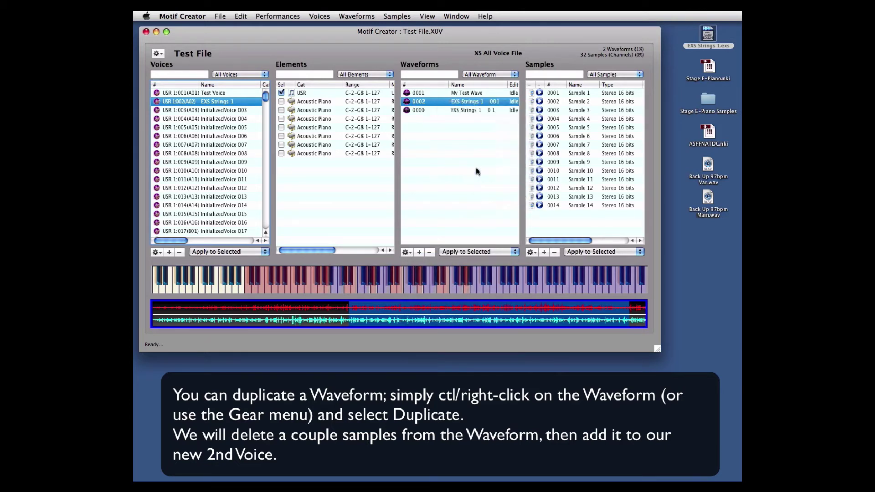
Step: Select Samples 4, 8 and 12 in the duplicate waveform
left_click(445, 108)
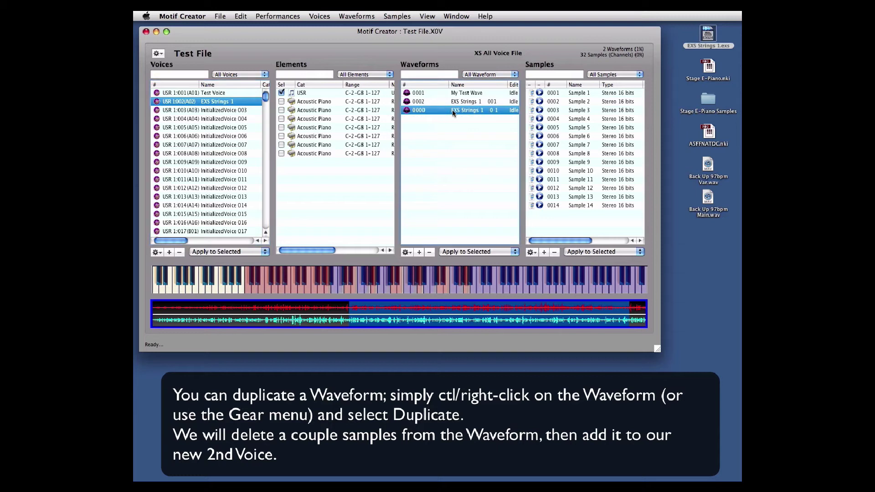
left_click(581, 118)
left_click(578, 153, "super")
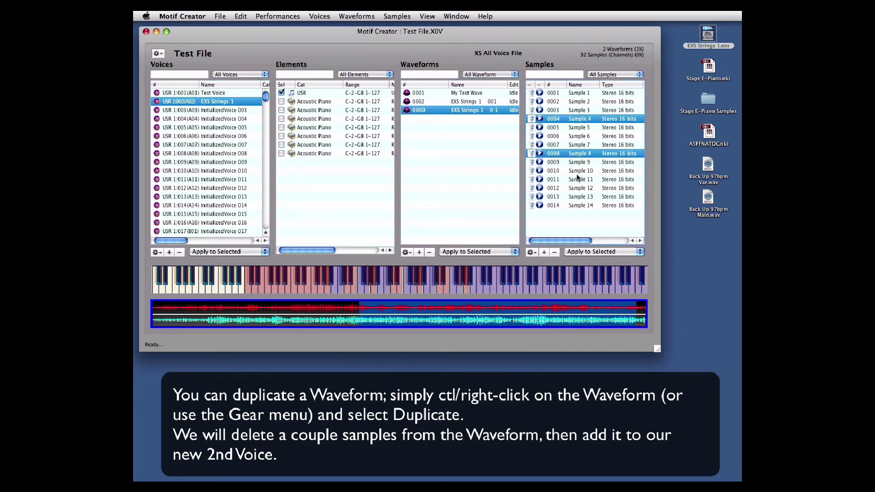
left_click(582, 189, "super")
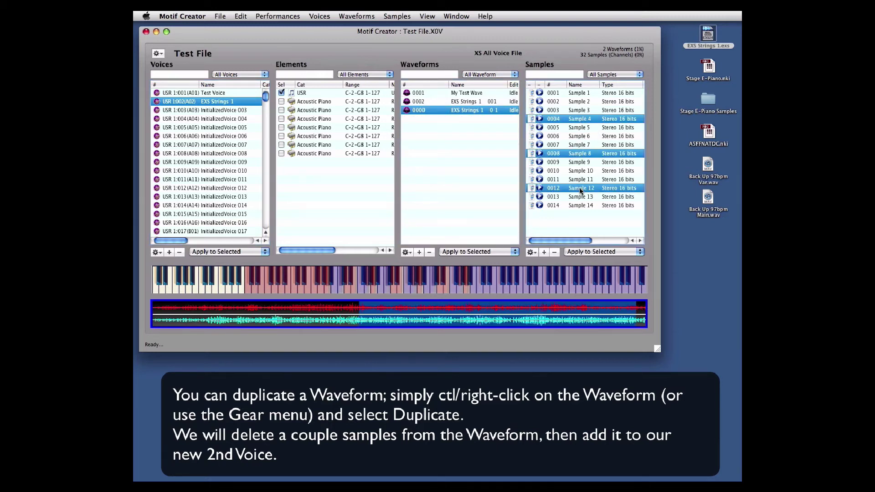
left_click(531, 252)
key("Escape")
Step: Delete Samples 4, 8 and 12 from the duplicate and reselect the EXS Strings 1 voice
left_click(619, 218)
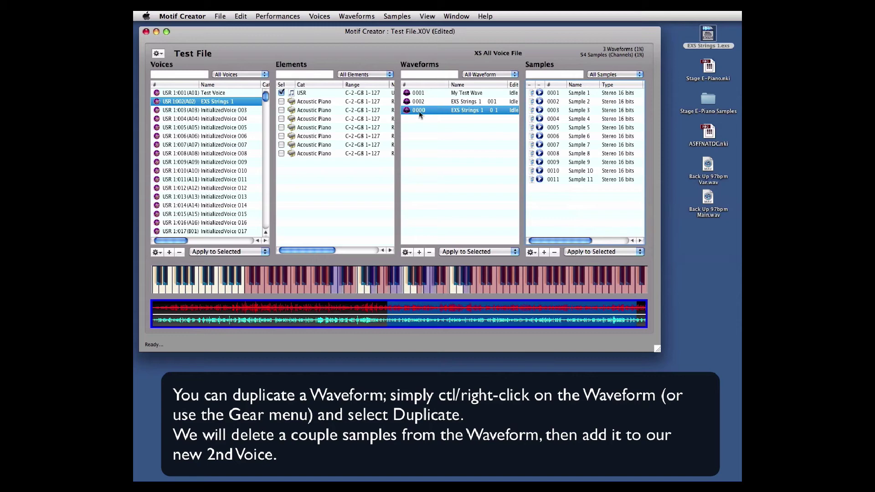
left_click(215, 93)
left_click(215, 102)
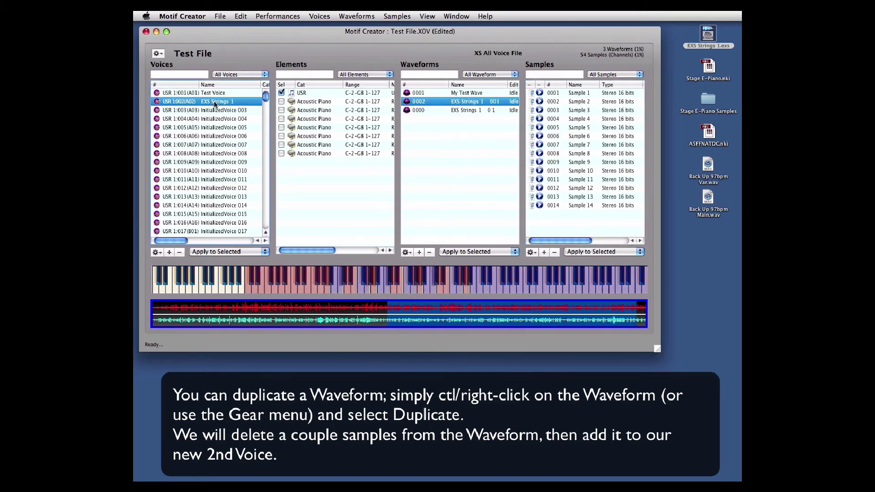
Step: Assign waveform 0000 to Element 2 of the EXS Strings 1 voice
left_click(428, 109)
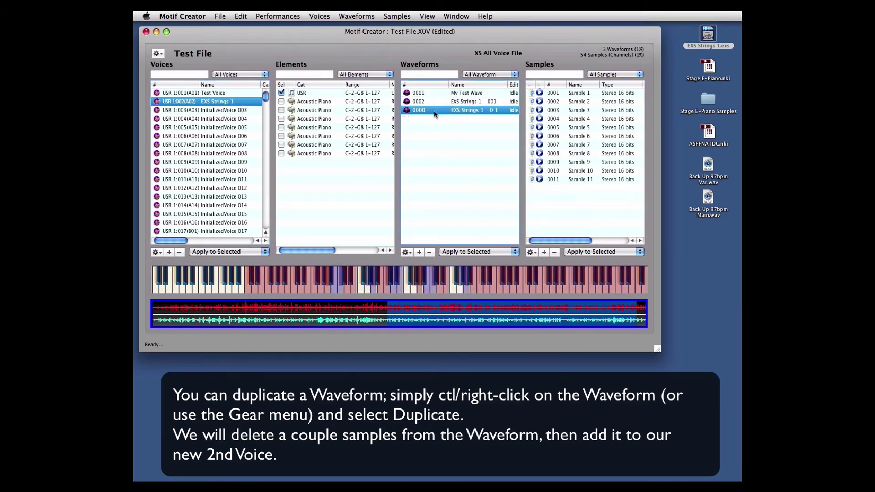
left_click_drag(428, 109, 321, 103)
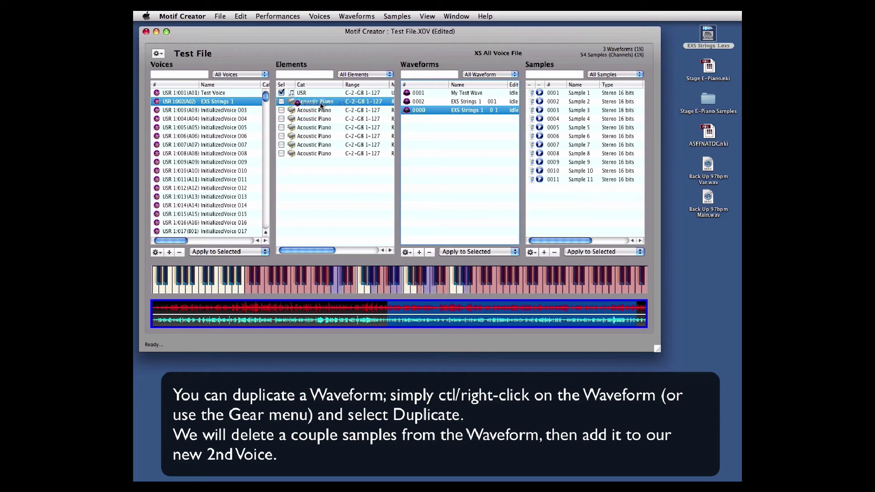
left_click(428, 101)
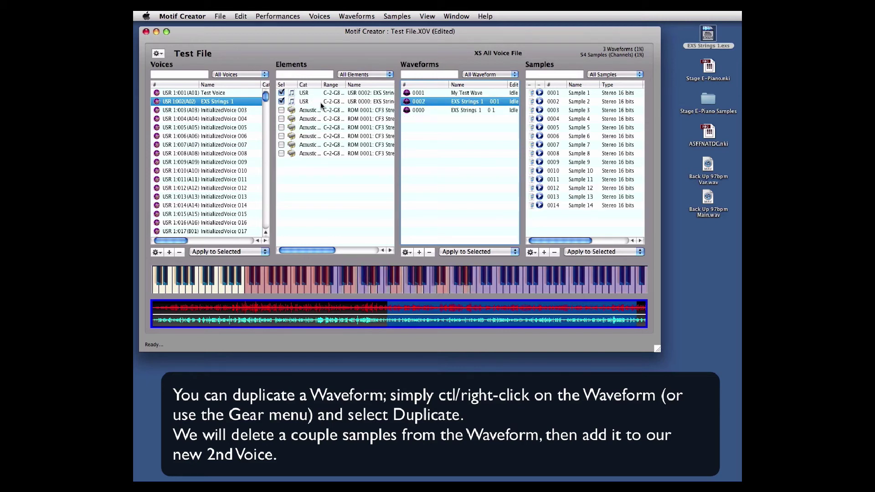
mouse_move(308, 251)
left_mouse_down()
mouse_move(356, 252)
mouse_move(296, 249)
left_mouse_up()
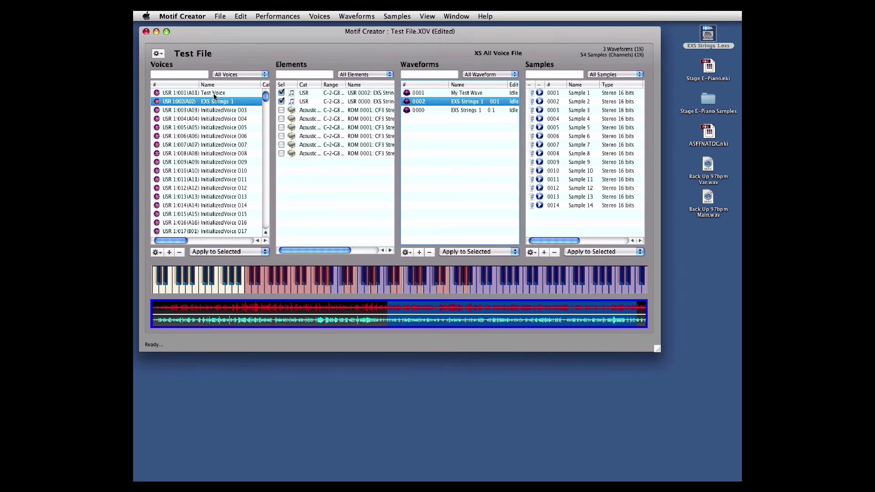
left_click(214, 94)
right_click(213, 95)
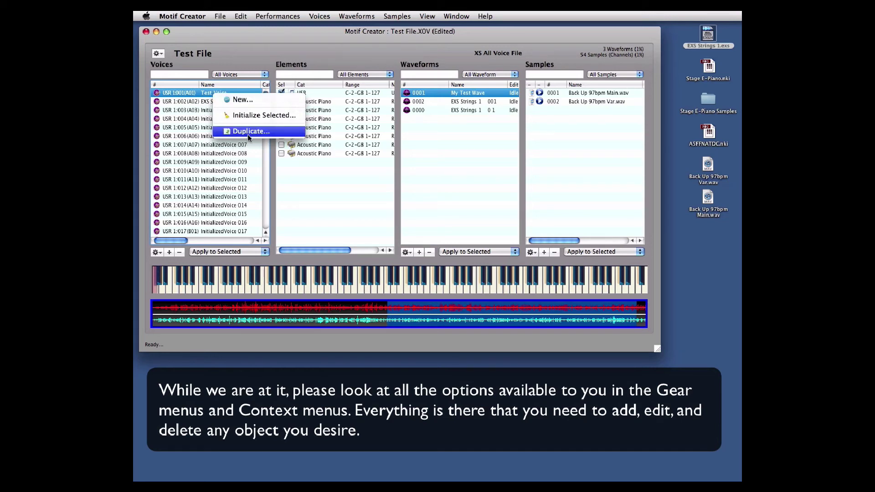
left_click(206, 104)
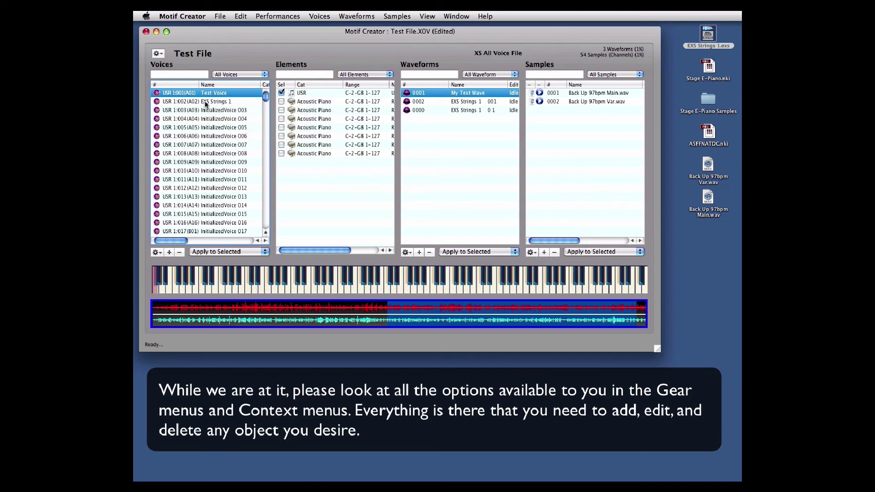
left_click(205, 103)
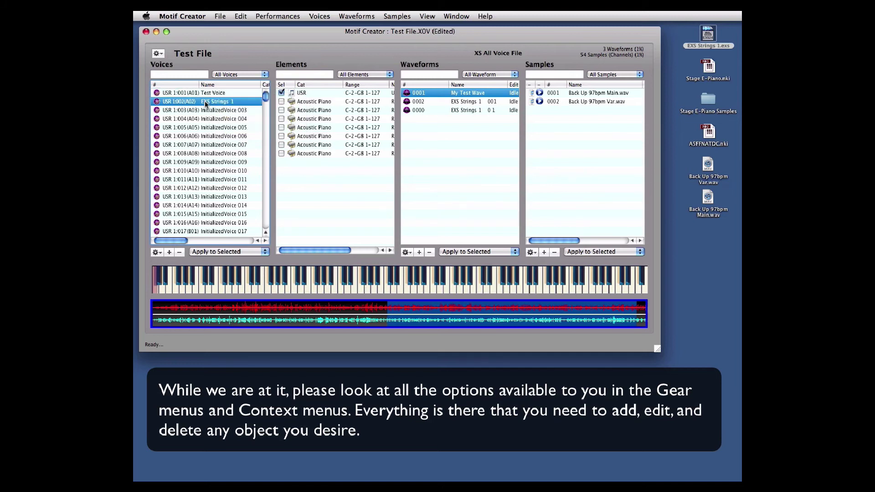
left_click(157, 252)
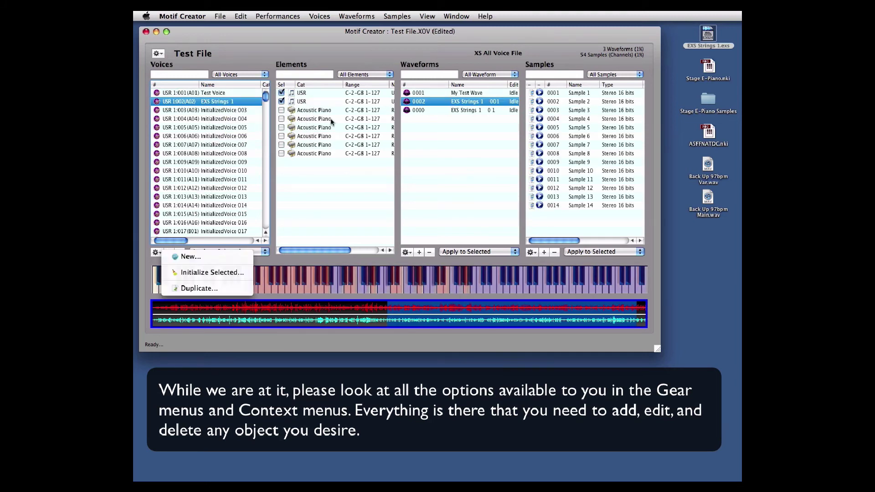
left_click(304, 94)
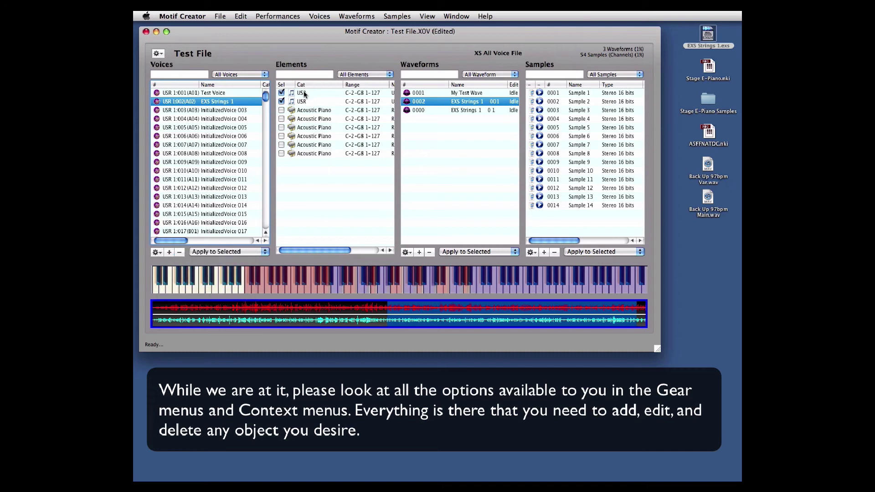
right_click(423, 103)
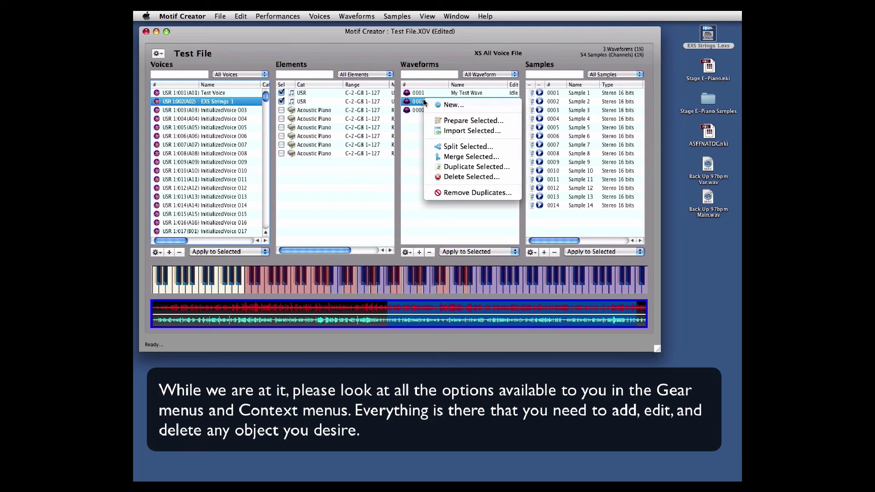
key("Escape")
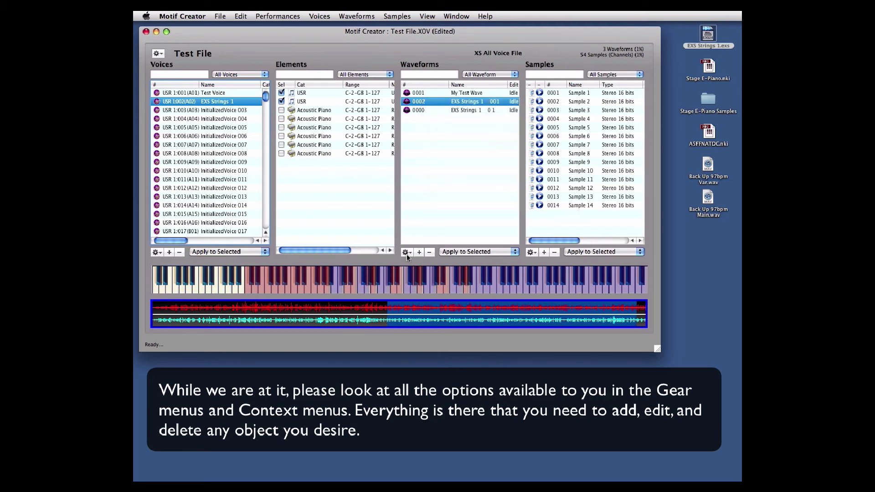
left_click(408, 253)
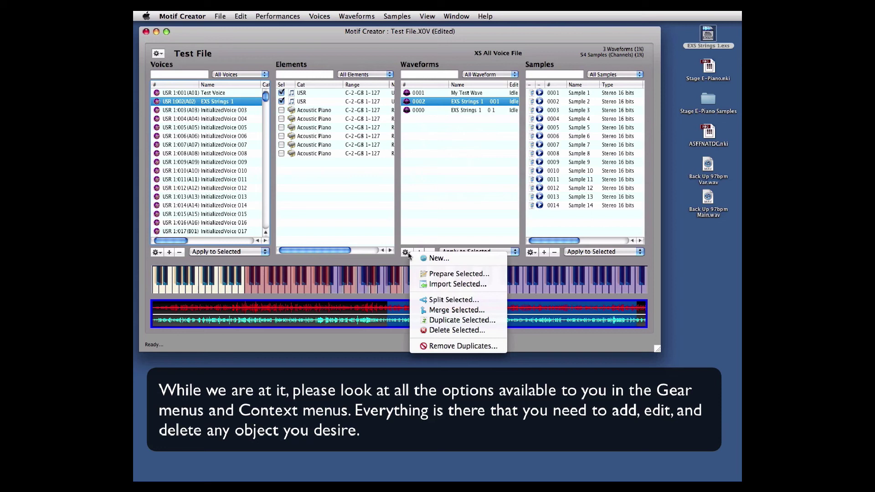
left_click(440, 213)
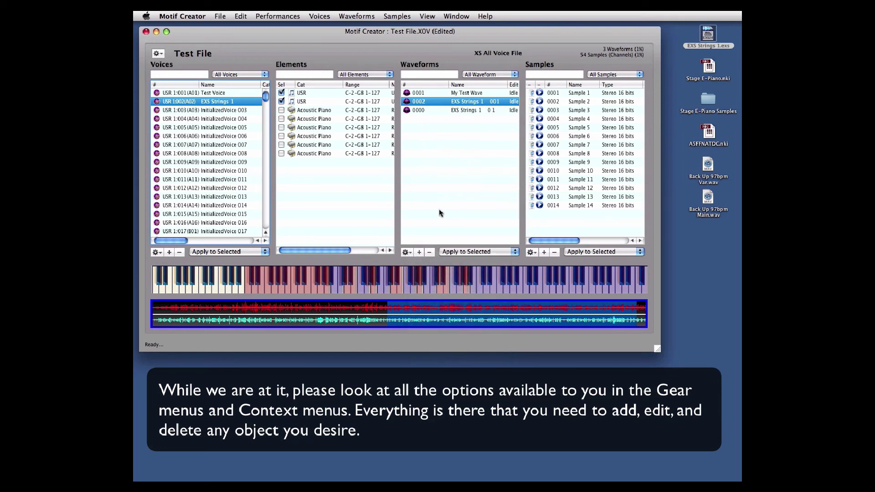
left_click(579, 110)
right_click(578, 111)
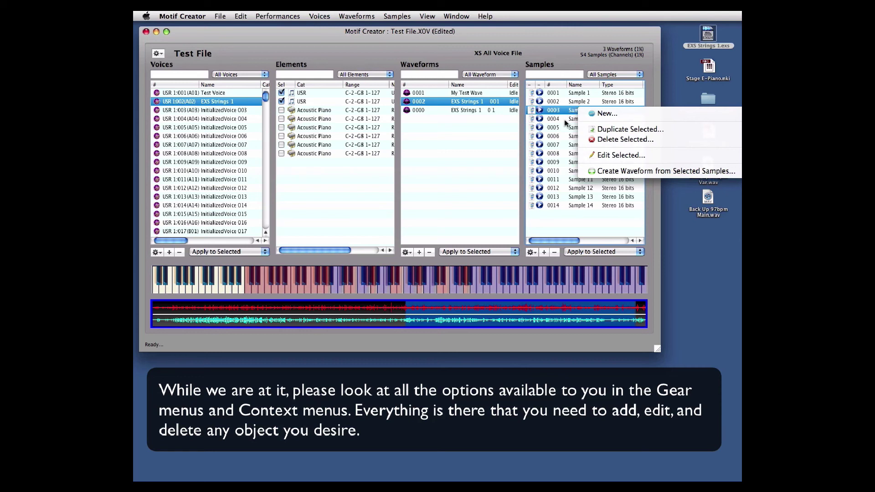
left_click(566, 121)
left_click(531, 252)
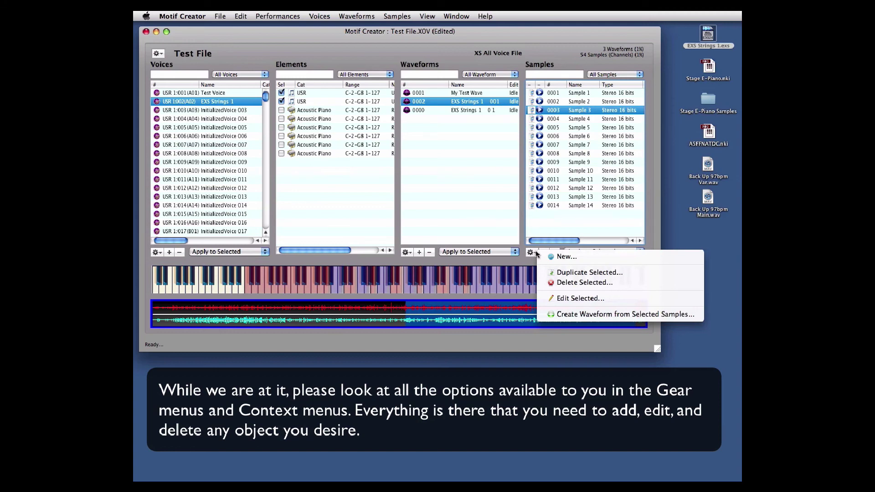
left_click(578, 183)
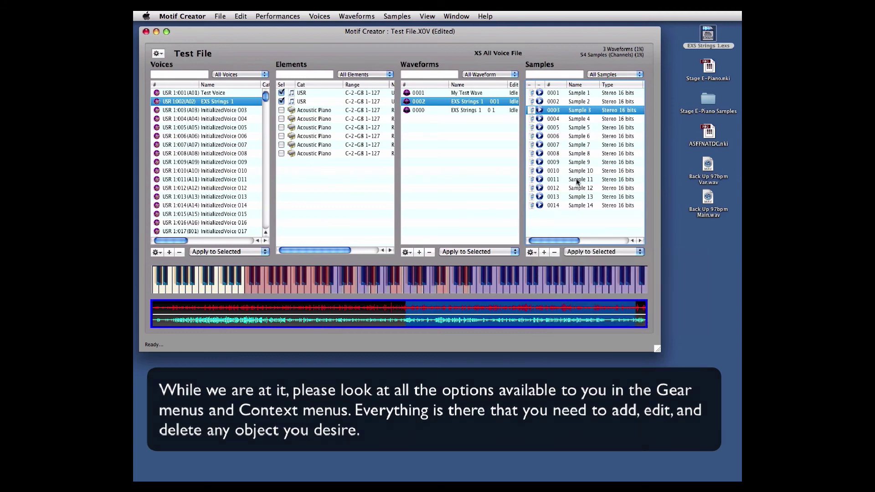